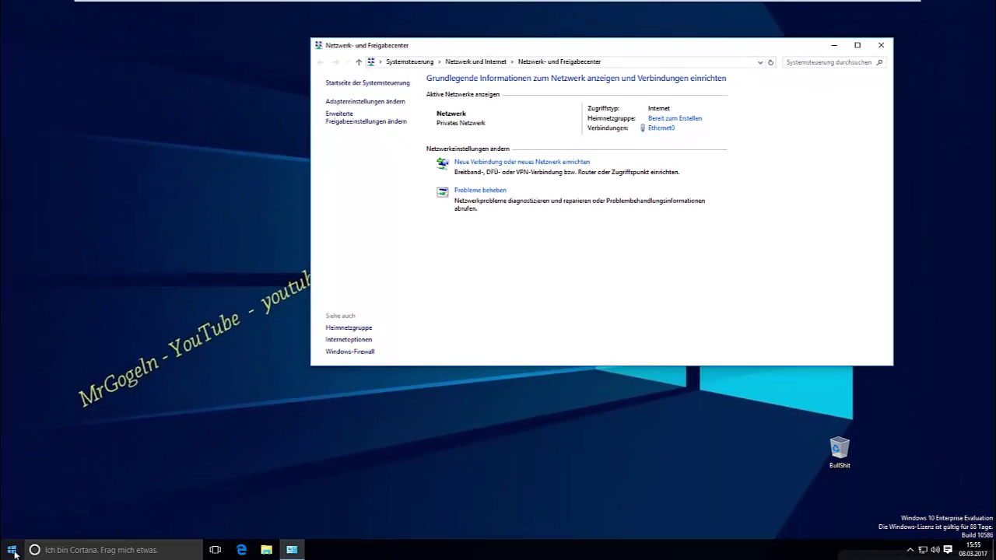
# Step: Open the Local Security Policy console by running secpol.msc and move its window toward the middle of the desktop
pyautogui.rightClick(14, 553)
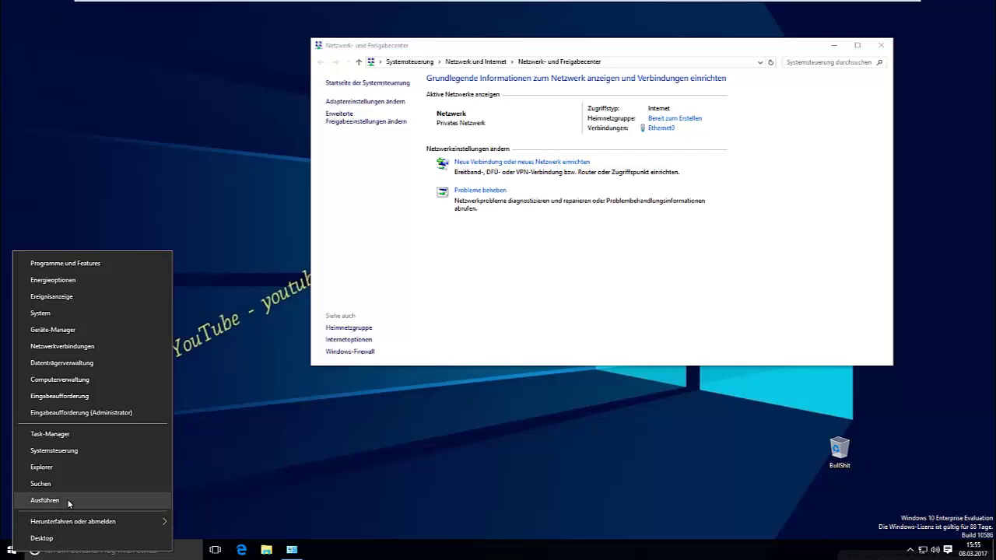
pyautogui.click(68, 504)
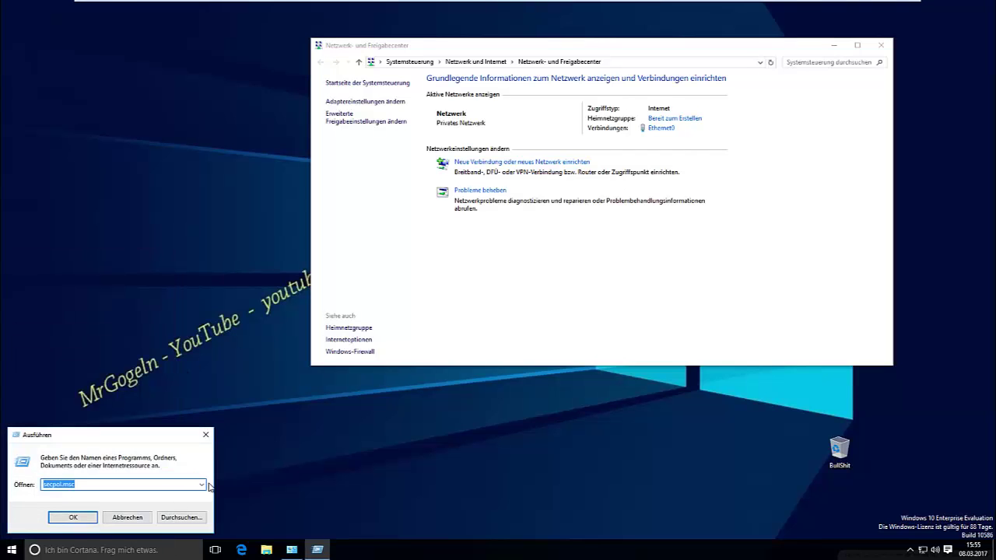
pyautogui.click(201, 484)
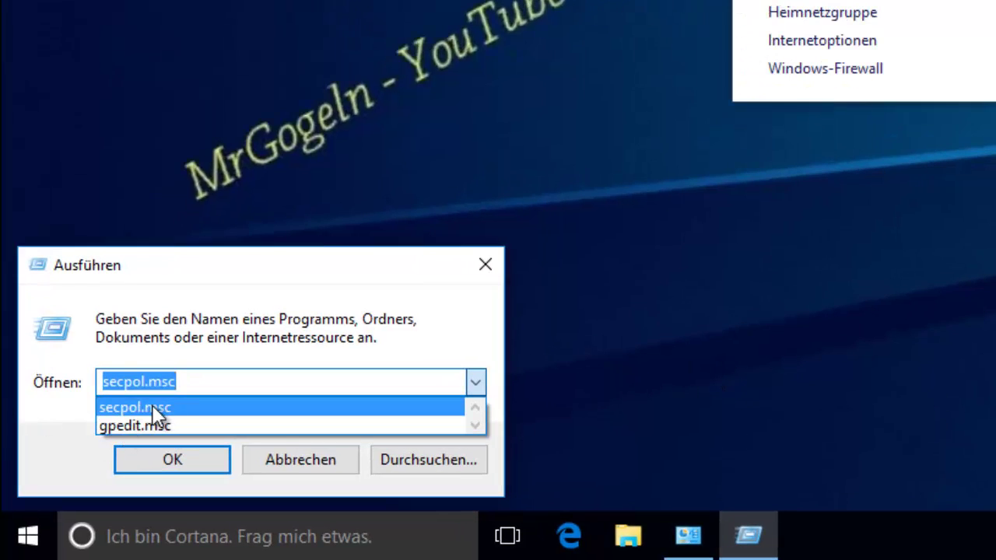
pyautogui.click(160, 407)
pyautogui.click(172, 465)
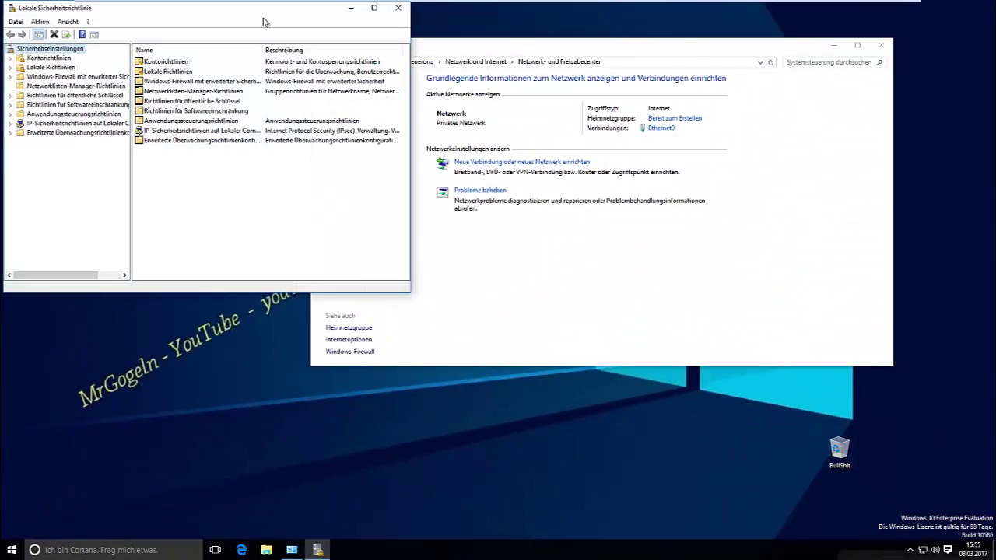
pyautogui.moveTo(263, 19); pyautogui.dragTo(628, 159)
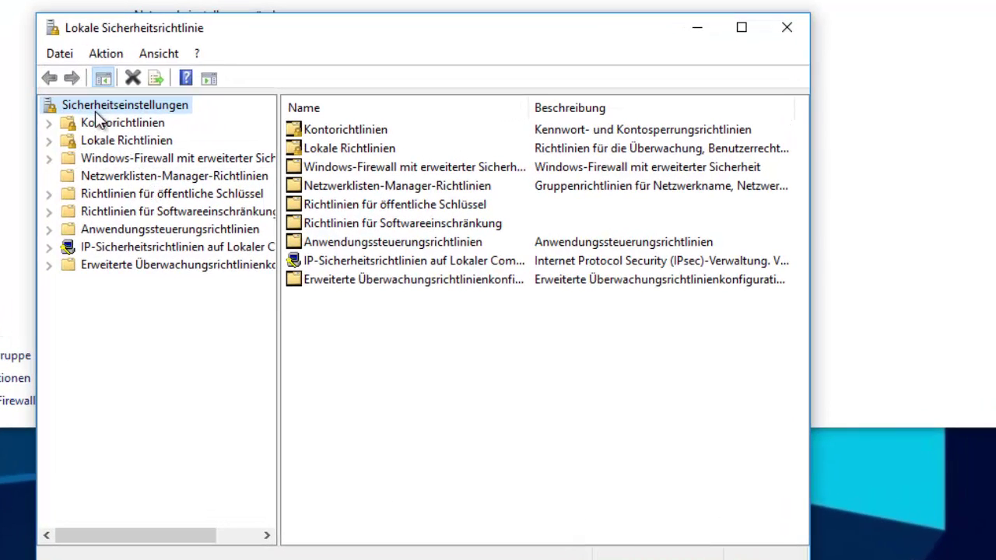
# Step: Show the Netzwerklisten-Manager-Richtlinien with a wider navigation pane and open the properties of the entry "Netzwerk"
pyautogui.click(156, 179)
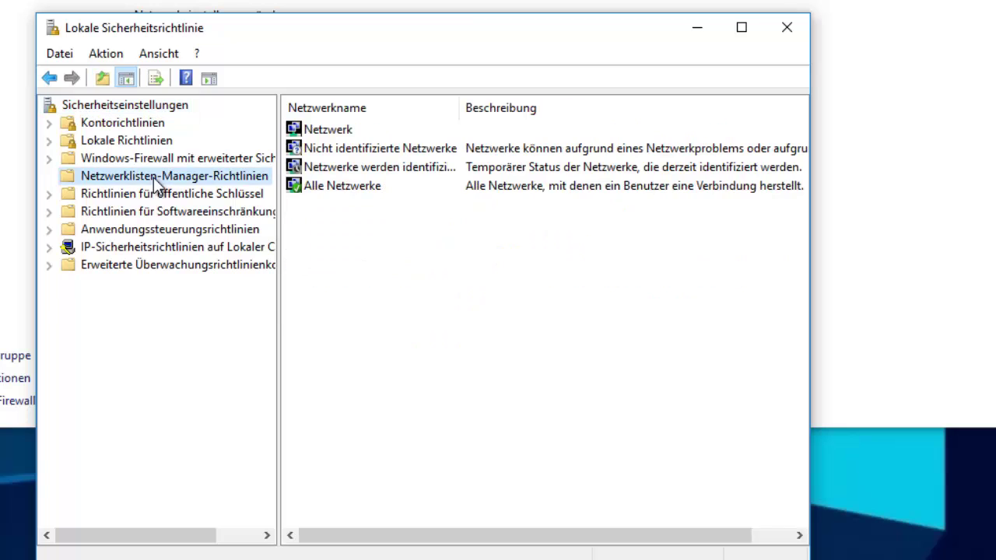
pyautogui.moveTo(280, 212); pyautogui.dragTo(333, 215)
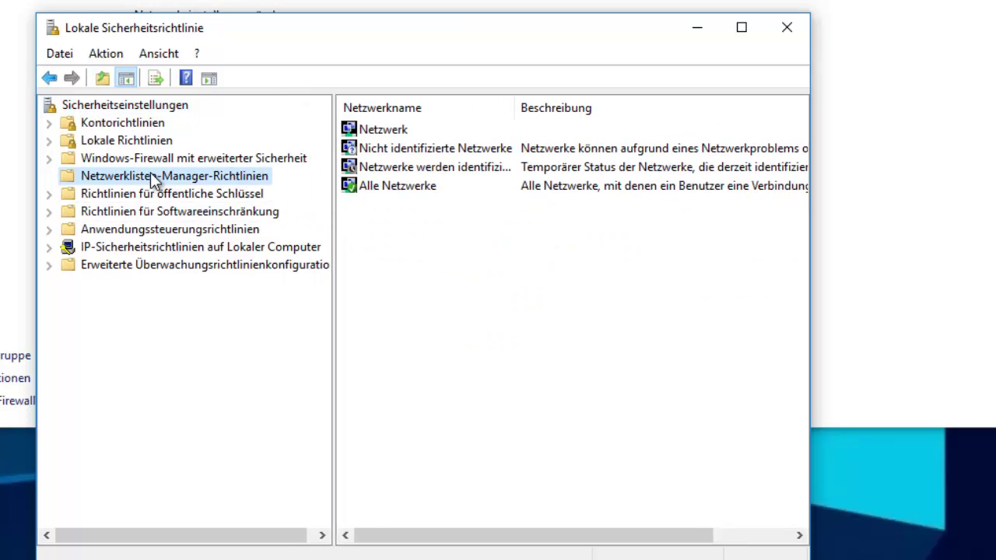
pyautogui.click(385, 134)
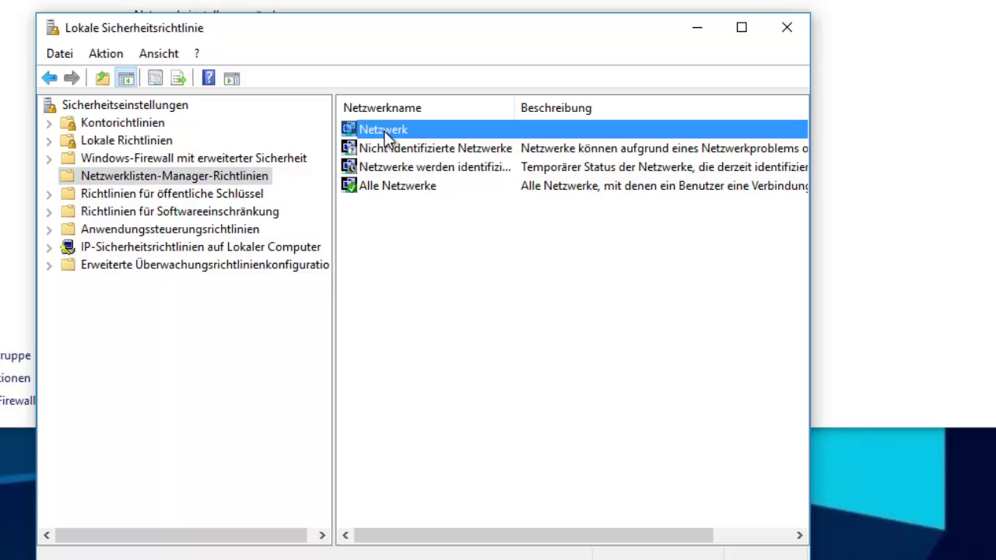
pyautogui.doubleClick(386, 134)
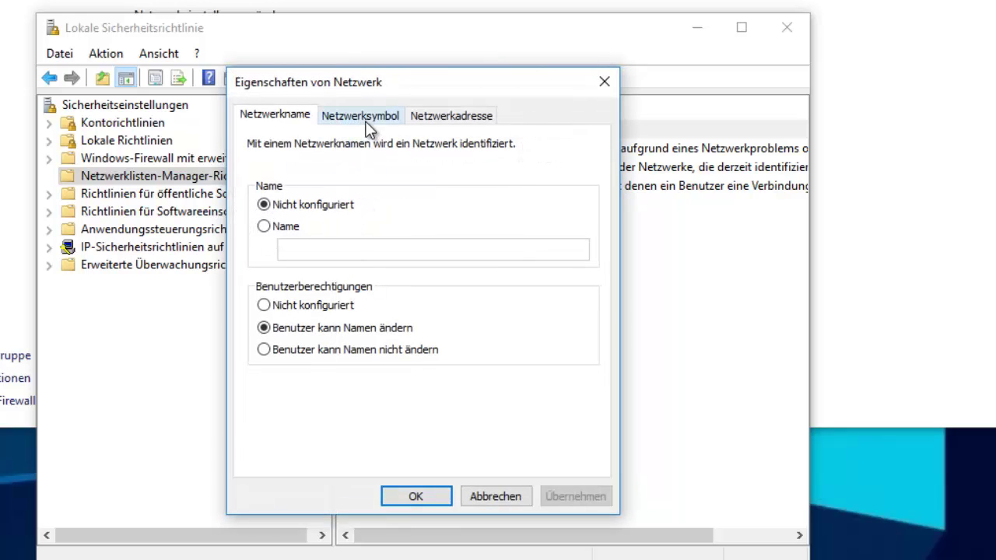
# Step: Set the network's Standorttyp to Privat and apply it, closing the security policy and Netzwerk- und Freigabecenter windows
pyautogui.click(448, 115)
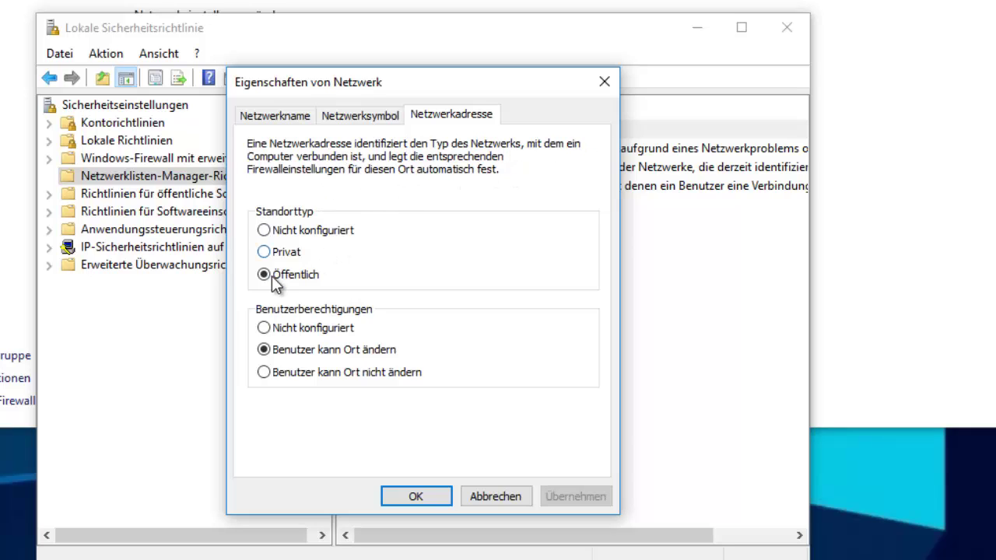
pyautogui.click(279, 252)
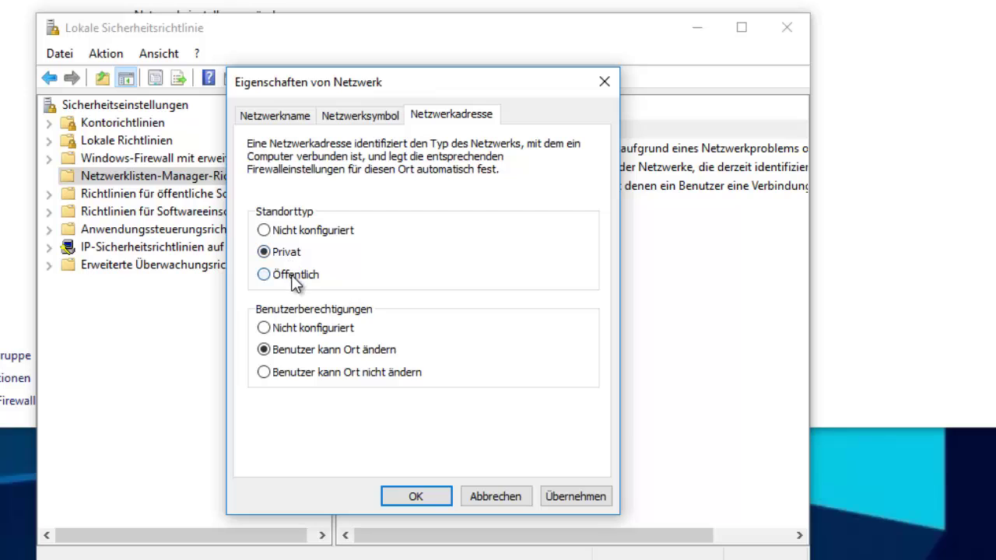
pyautogui.click(299, 251)
pyautogui.click(296, 231)
pyautogui.click(292, 274)
pyautogui.click(278, 253)
pyautogui.click(562, 497)
pyautogui.click(415, 497)
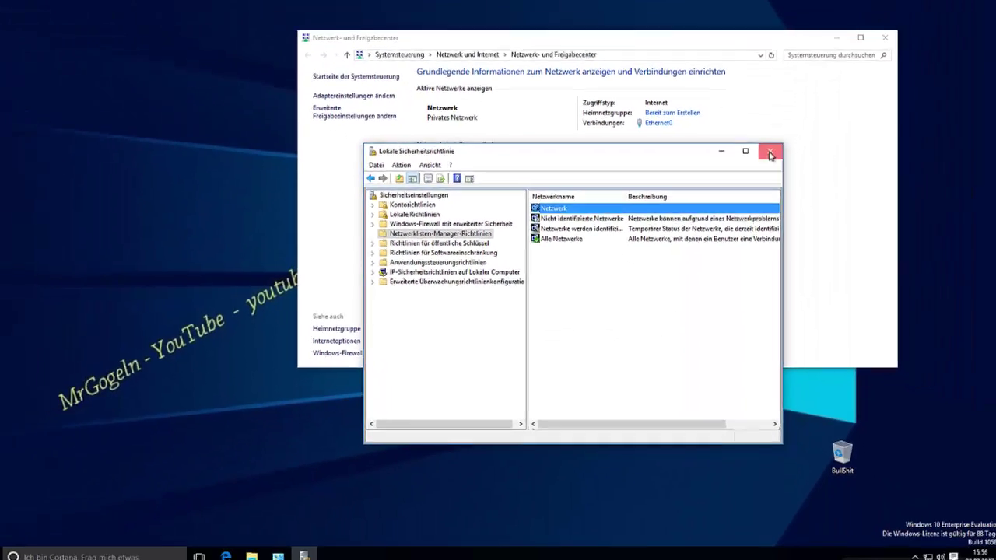
pyautogui.click(779, 86)
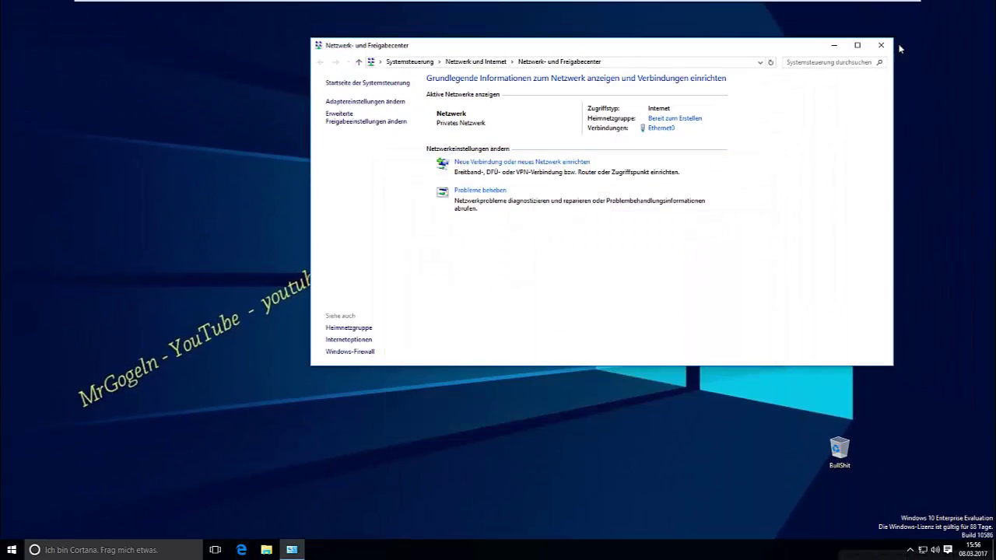
pyautogui.click(881, 45)
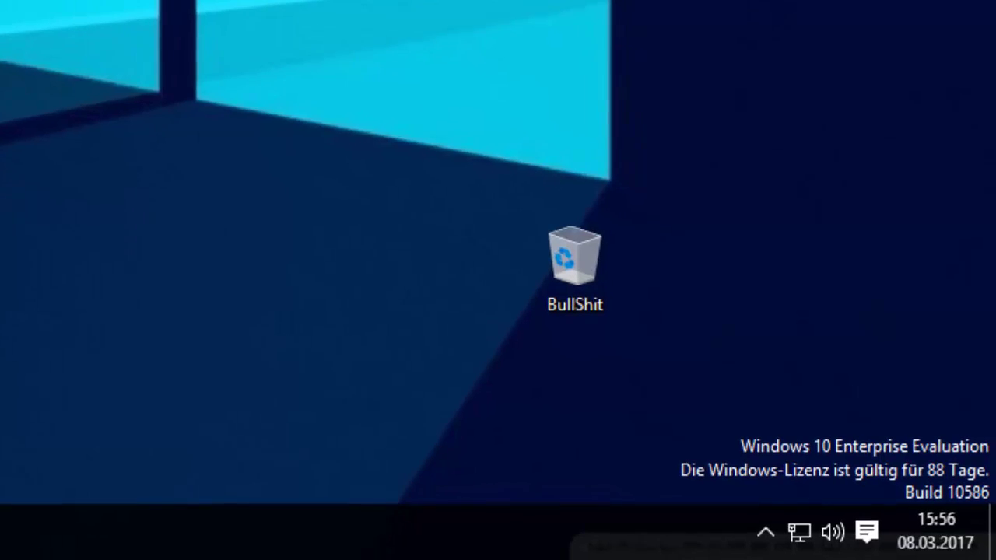
# Step: Open the Windows network settings and show the details page of the Ethernet0 connection
pyautogui.click(752, 532)
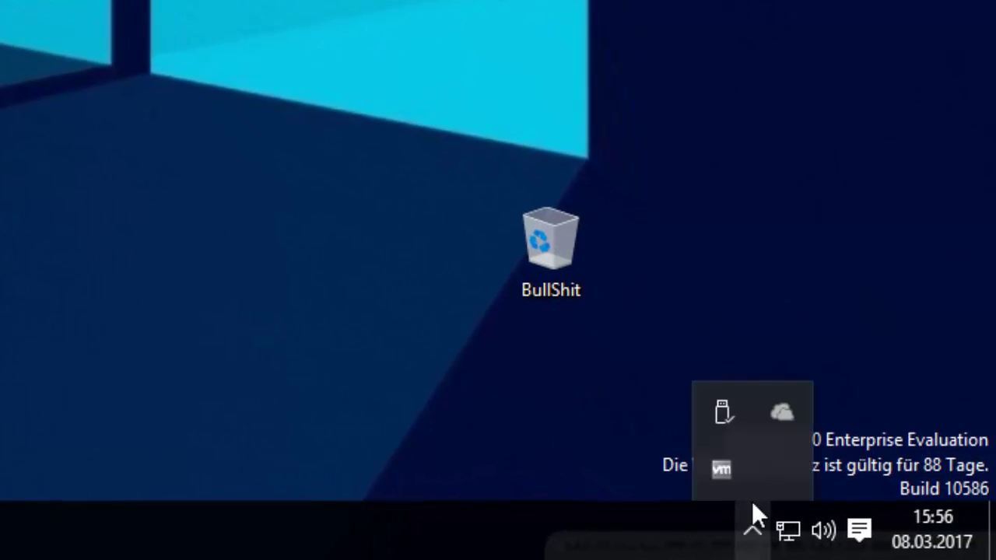
pyautogui.click(782, 423)
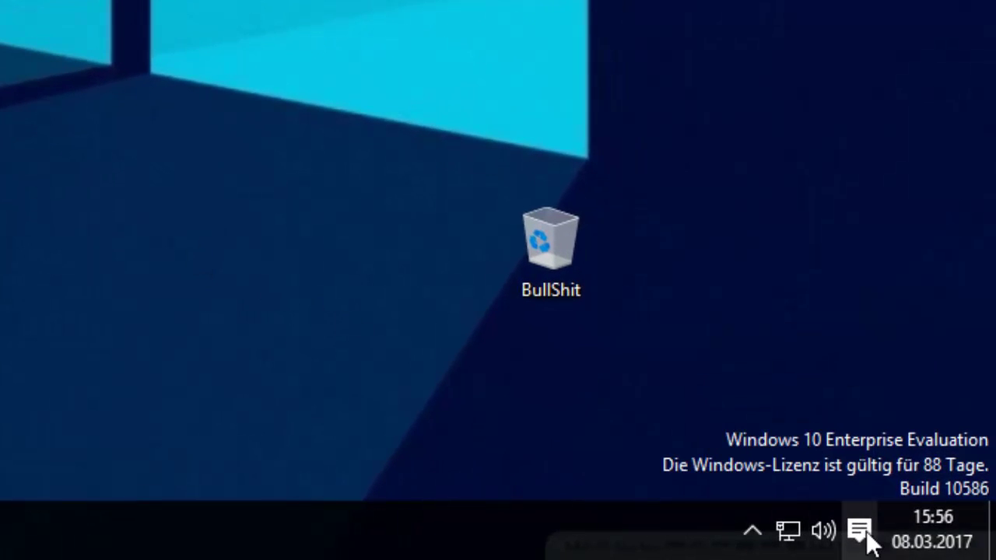
pyautogui.click(786, 532)
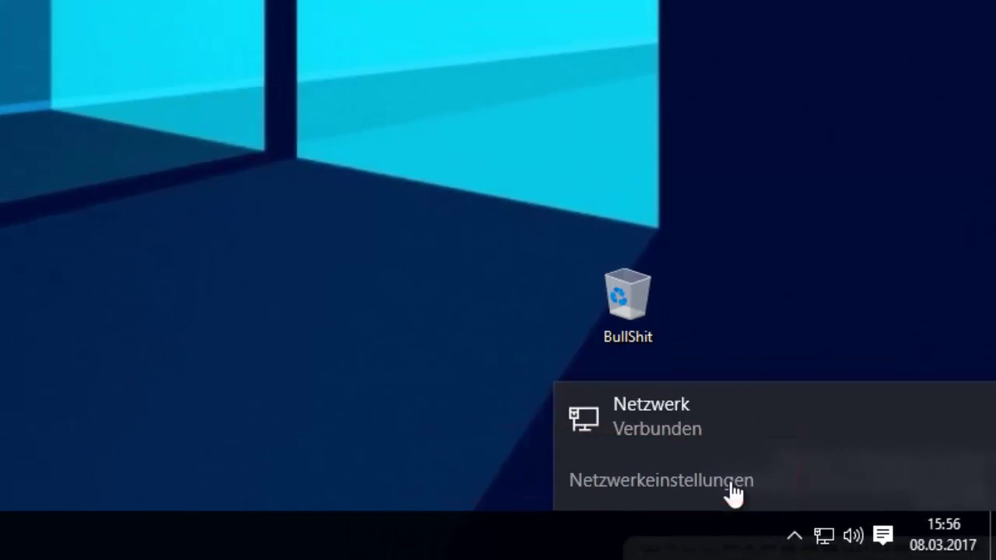
pyautogui.click(674, 479)
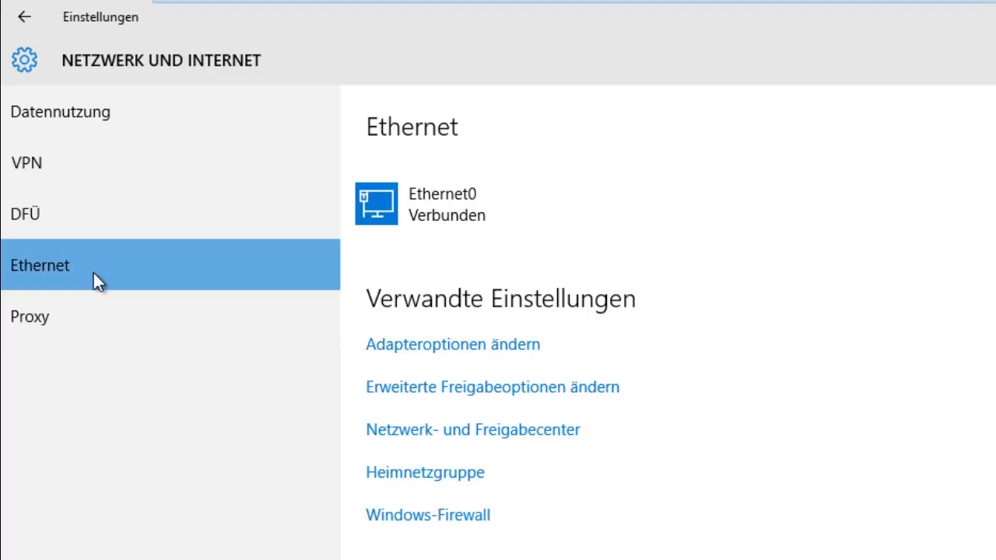
pyautogui.click(428, 200)
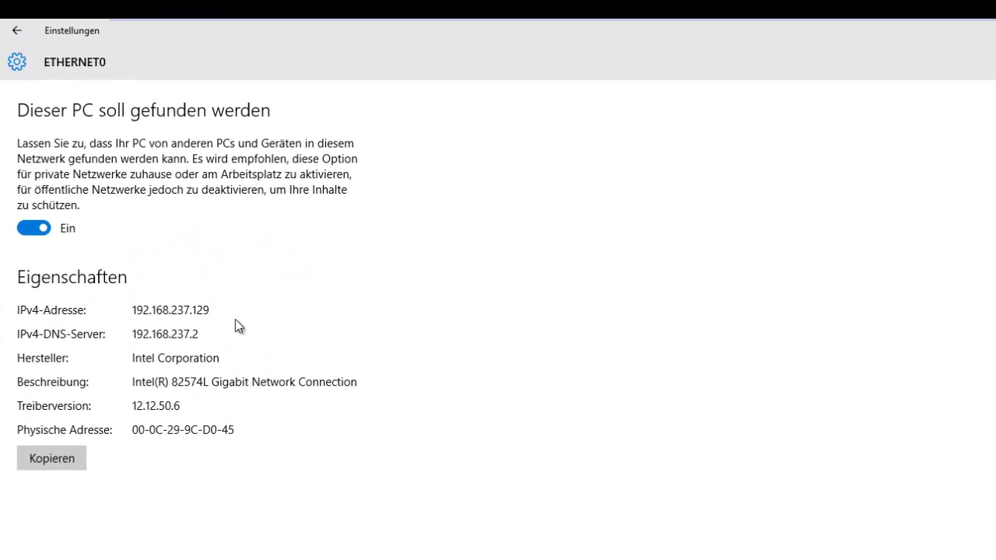
# Step: Switch off the option "Dieser PC soll gefunden werden" for Ethernet0
pyautogui.click(39, 228)
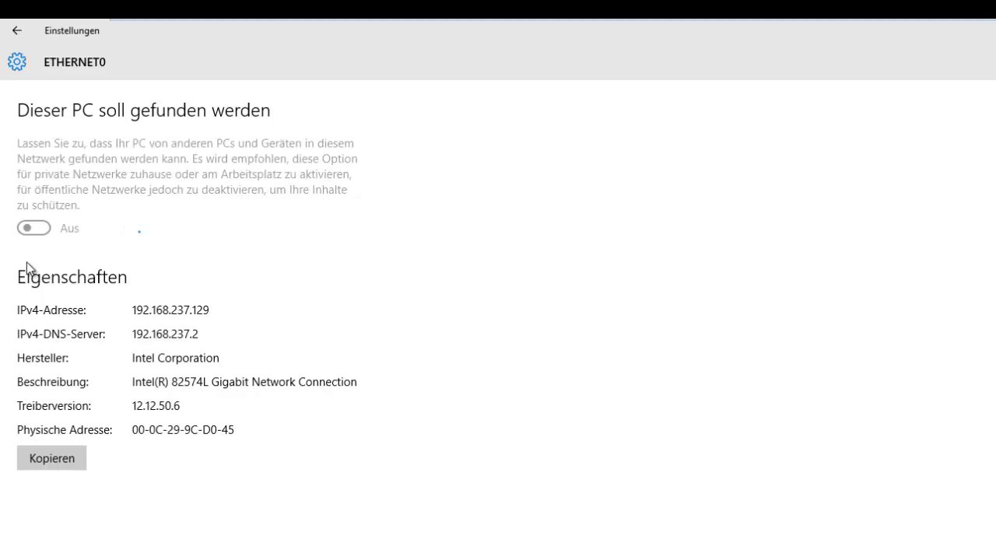
pyautogui.click(43, 229)
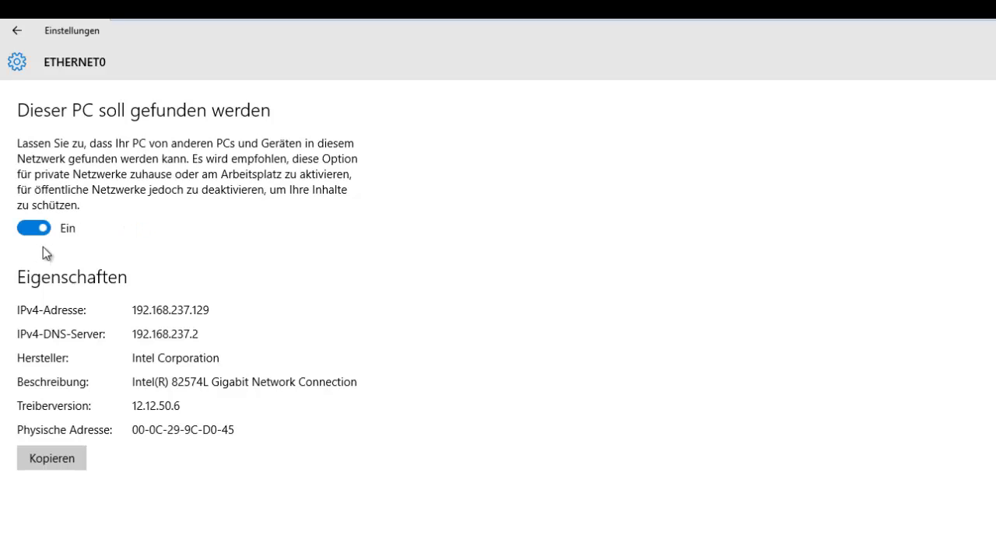
pyautogui.click(37, 228)
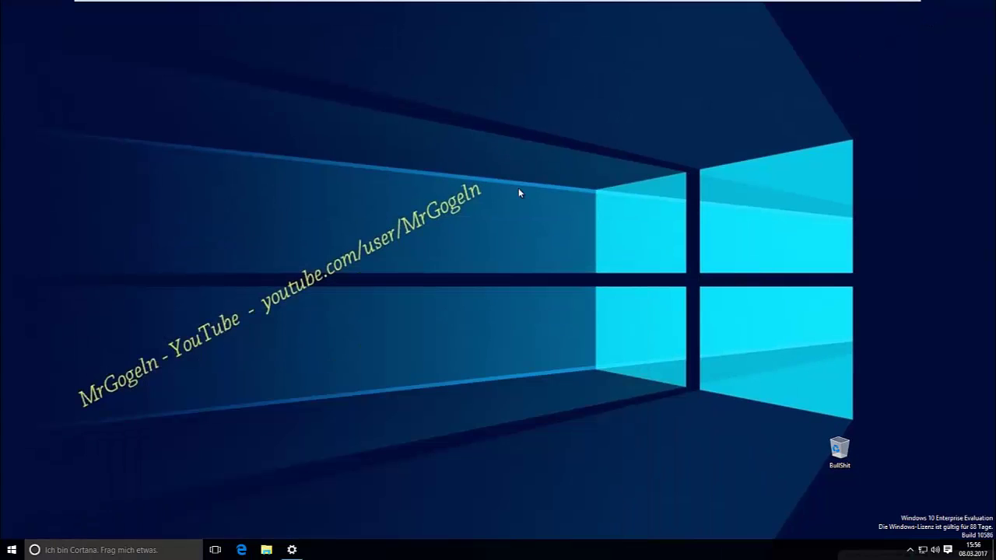
# Step: Refresh the desktop and open the Netzwerk- und Freigabecenter to check the active network's type
pyautogui.rightClick(499, 171)
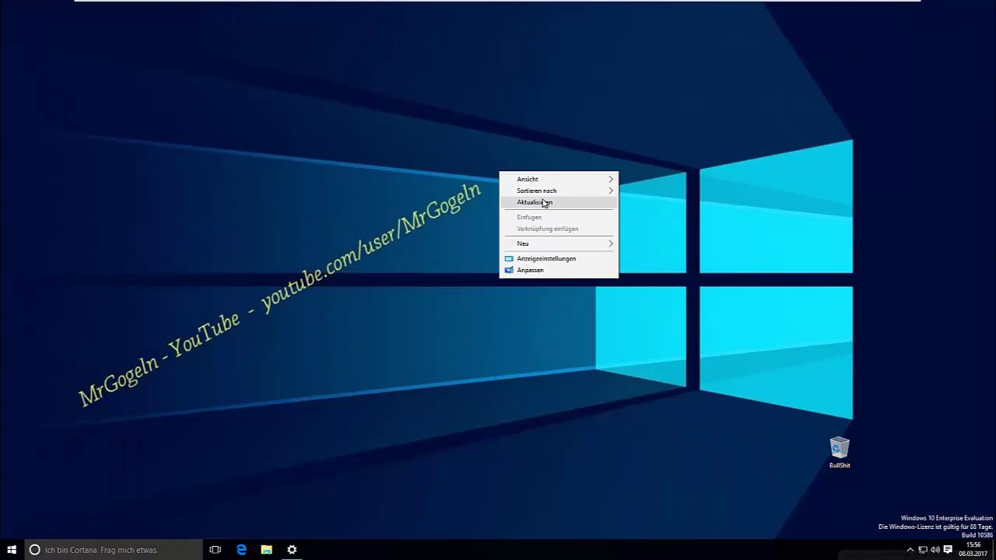
pyautogui.click(544, 204)
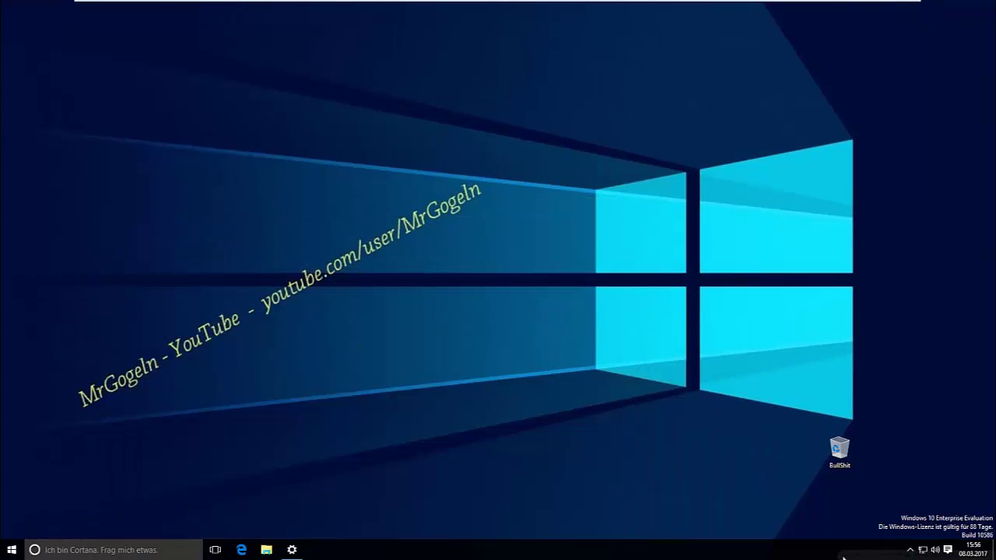
pyautogui.rightClick(923, 550)
pyautogui.click(926, 543)
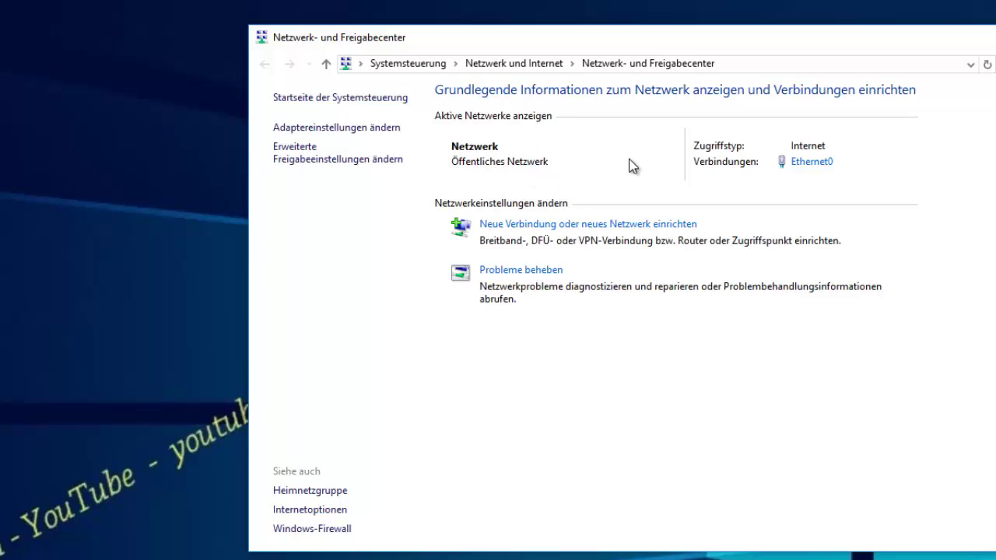
pyautogui.moveTo(724, 46); pyautogui.dragTo(804, 38)
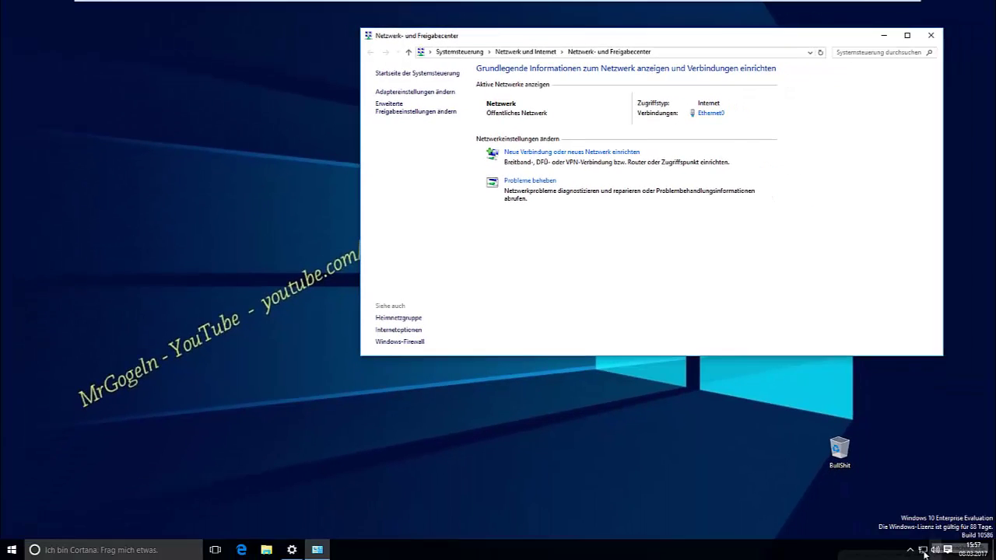
# Step: Reopen the Ethernet0 settings in a smaller window over the Netzwerk- und Freigabecenter and switch on "Dieser PC soll gefunden werden"
pyautogui.rightClick(924, 552)
pyautogui.click(916, 544)
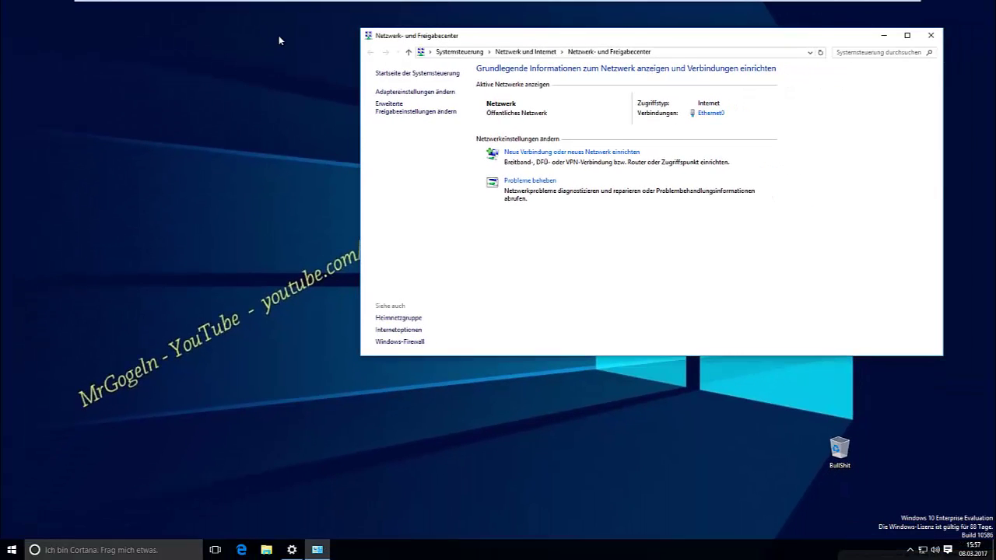
pyautogui.click(923, 550)
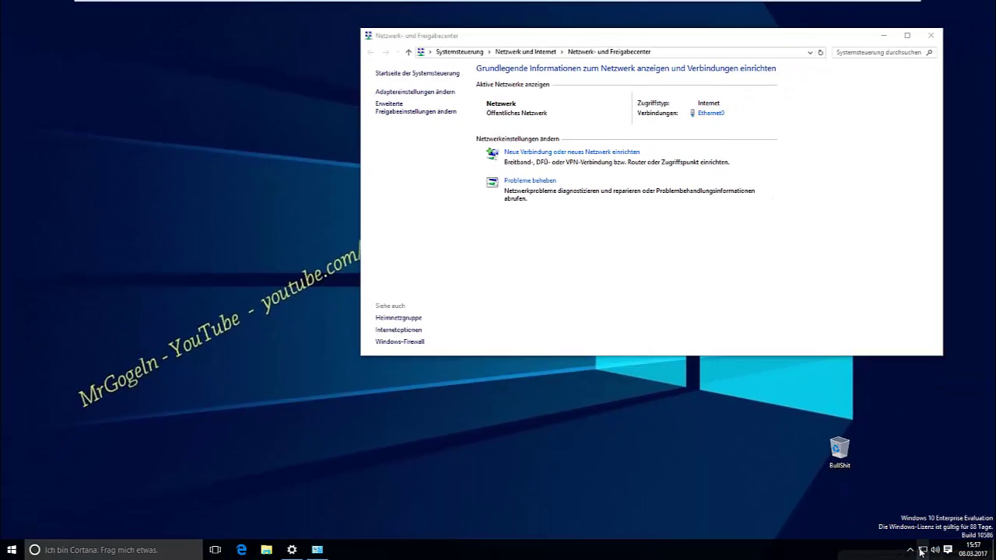
pyautogui.click(888, 530)
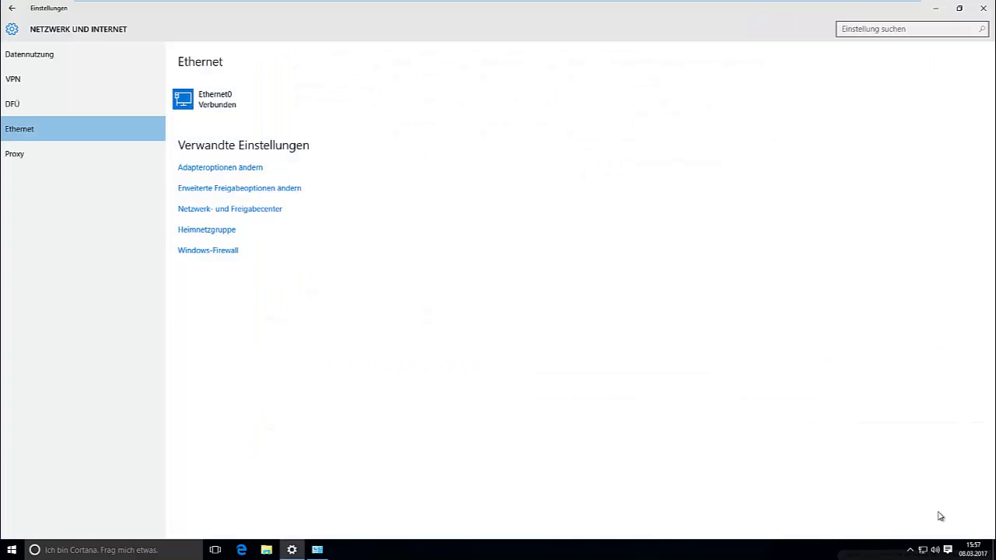
pyautogui.moveTo(318, 18); pyautogui.dragTo(623, 145)
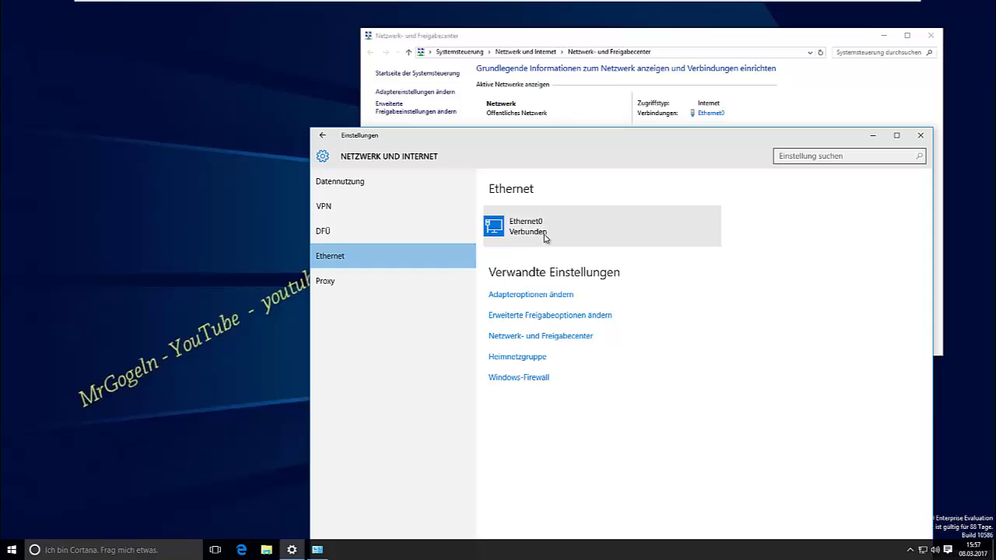
pyautogui.click(510, 227)
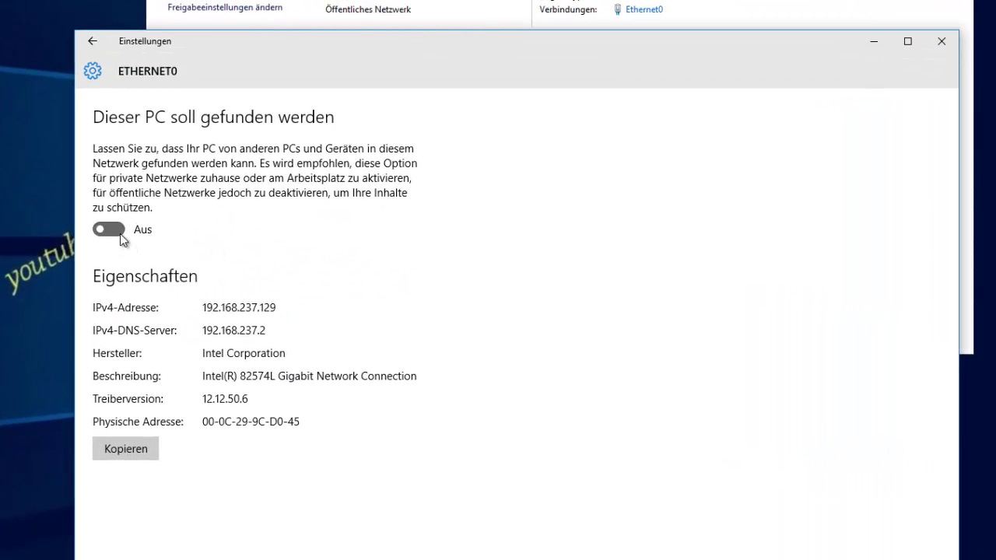
pyautogui.click(120, 234)
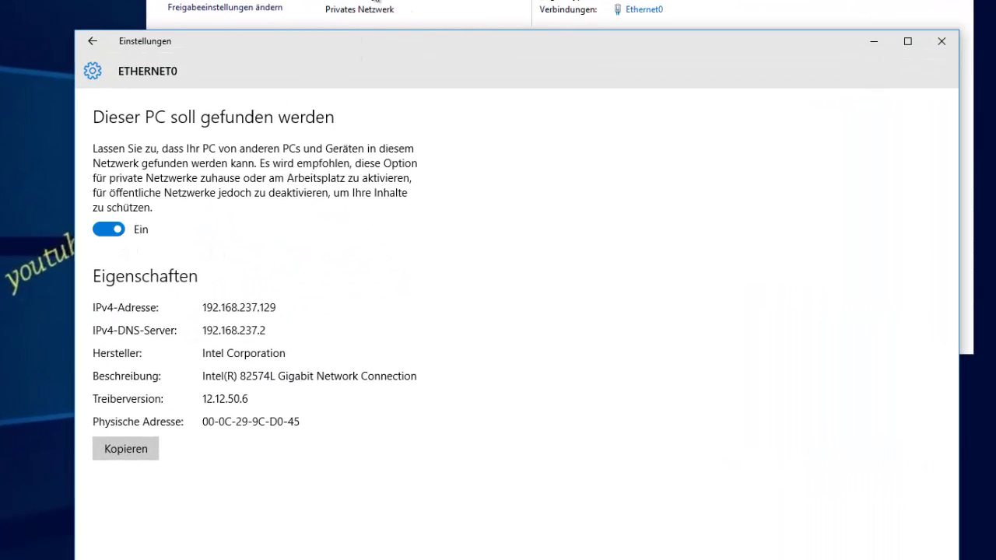
# Step: Close the Einstellungen and Netzwerk- und Freigabecenter windows and minimize the Windows 10 virtual machine
pyautogui.moveTo(451, 57)
pyautogui.mouseDown()
pyautogui.moveTo(243, 224)
pyautogui.moveTo(169, 31)
pyautogui.moveTo(440, 57)
pyautogui.mouseUp()
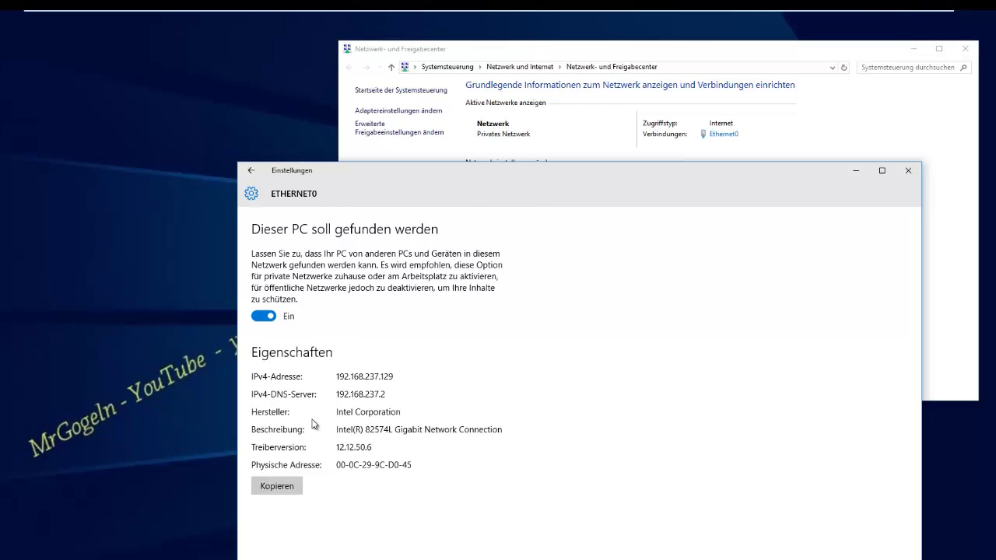
pyautogui.moveTo(389, 176); pyautogui.dragTo(282, 110)
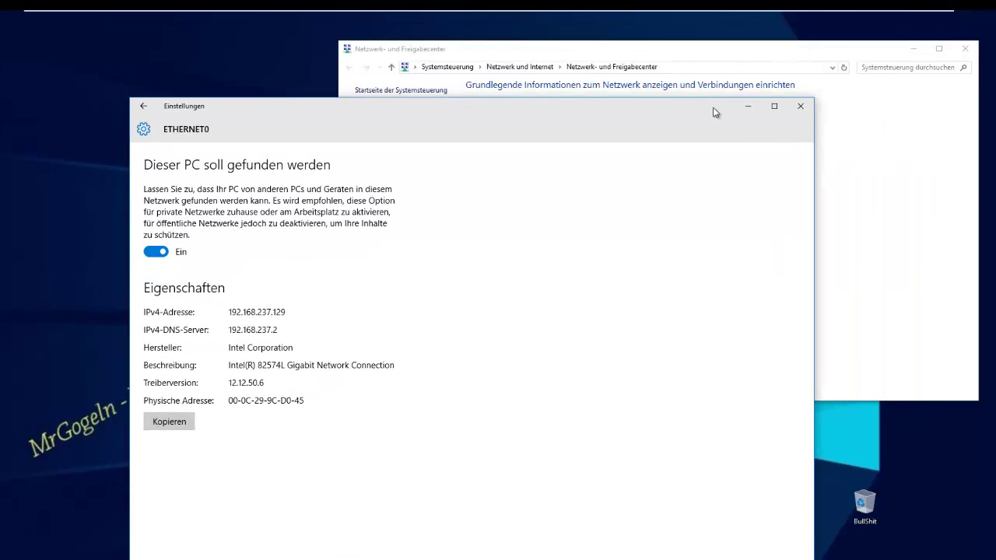
pyautogui.click(801, 107)
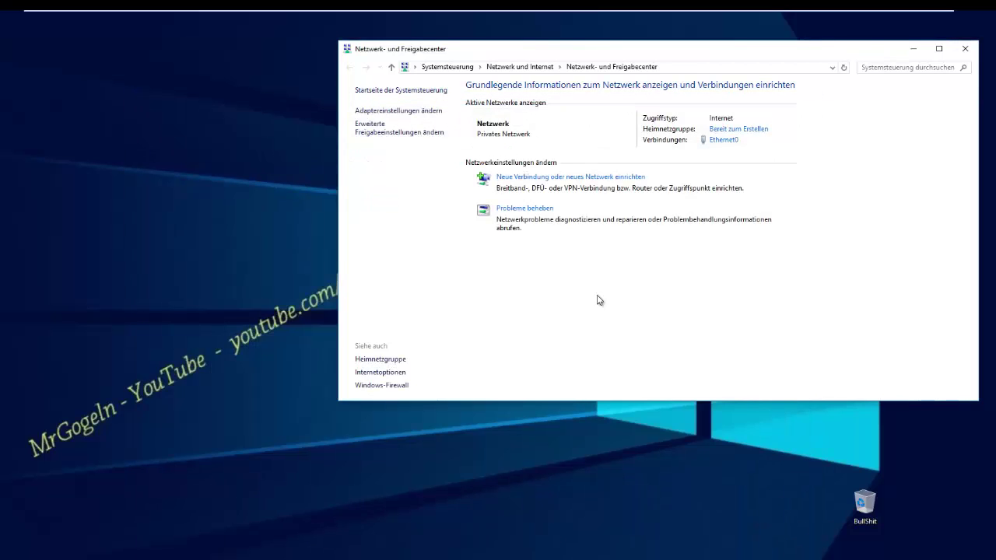
pyautogui.click(965, 50)
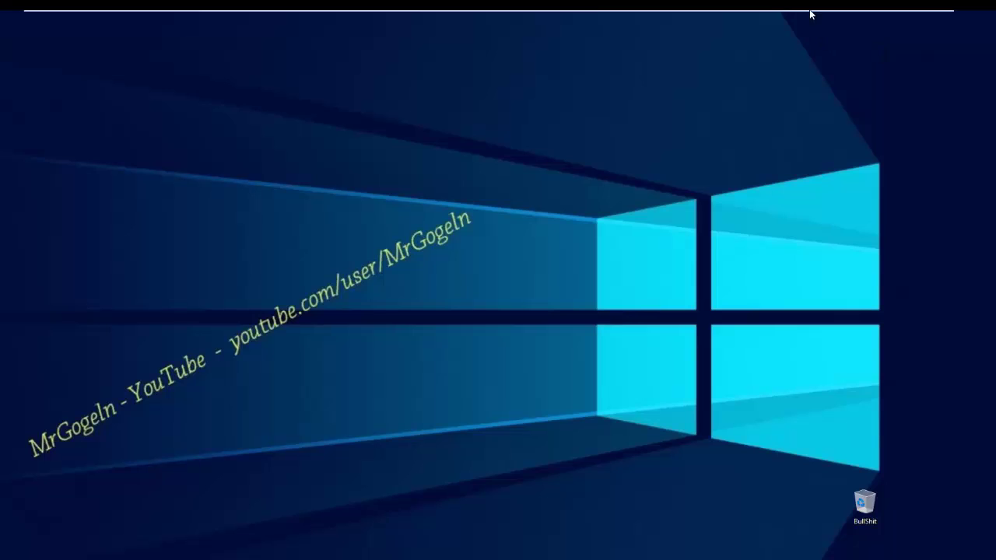
pyautogui.moveTo(810, 14)
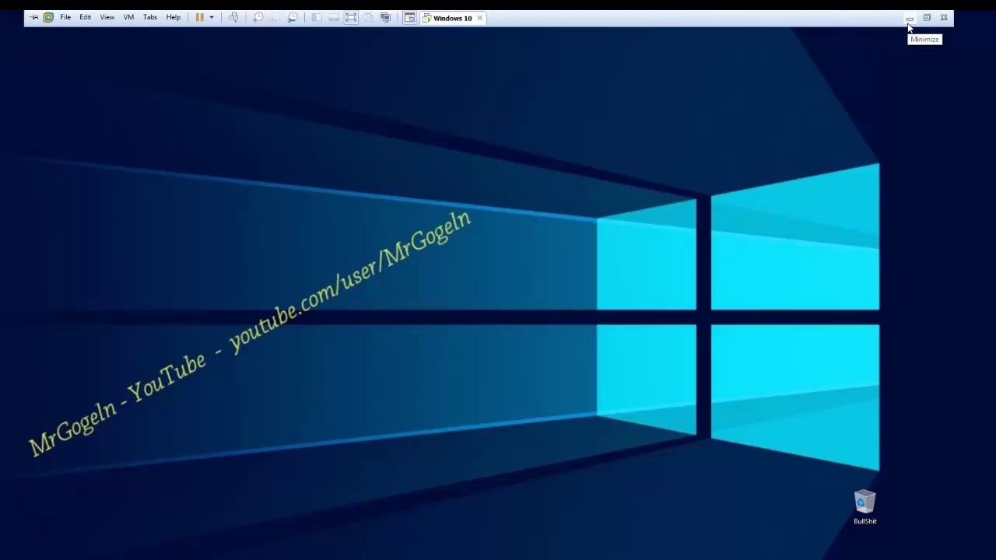
pyautogui.click(908, 23)
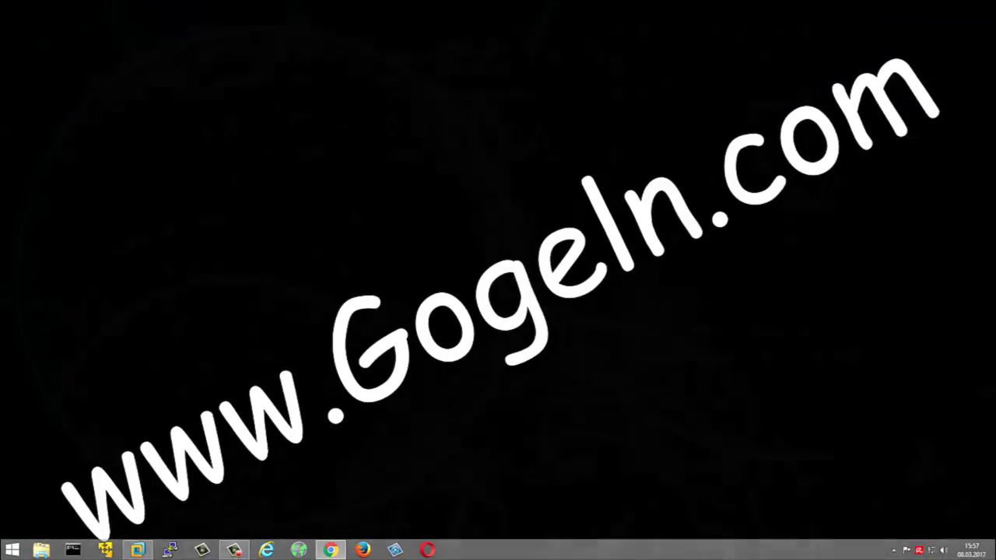